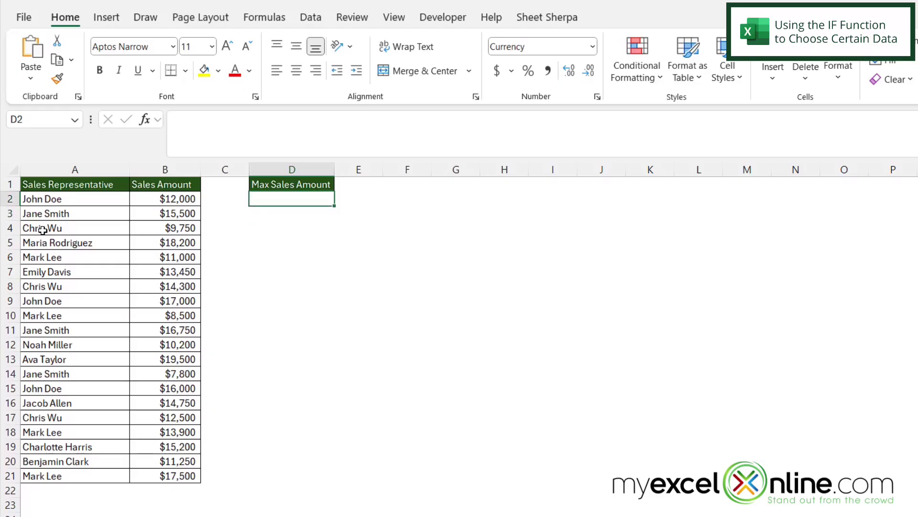
{"action": "left_click", "coordinate": [101, 224]}
{"action": "left_click_drag", "start_coordinate": [100, 225], "coordinate": [165, 228]}
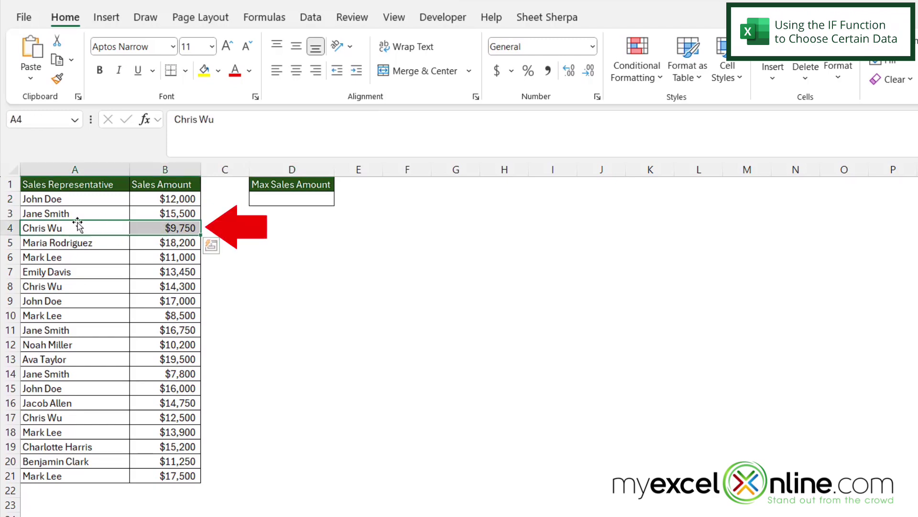
{"action": "left_click_drag", "start_coordinate": [76, 286], "coordinate": [152, 285], "text": "ctrl"}
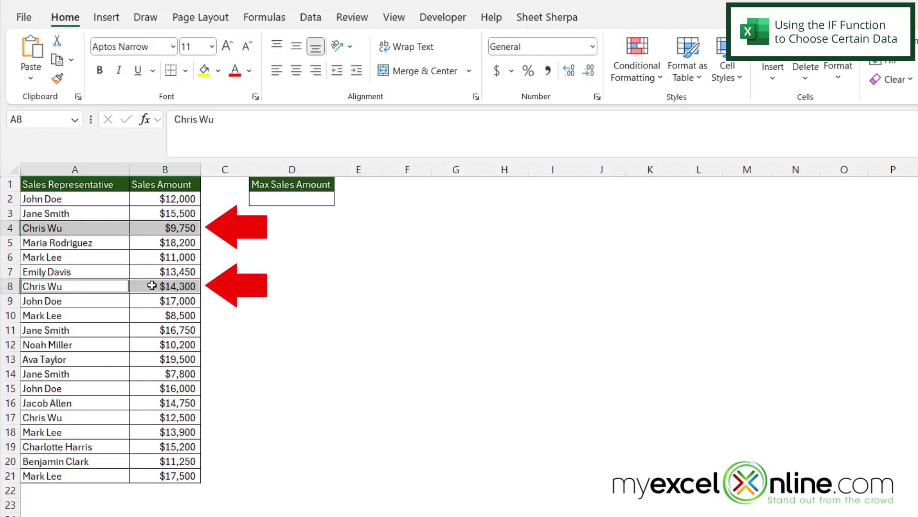
{"action": "left_click_drag", "start_coordinate": [108, 419], "coordinate": [144, 415], "text": "ctrl"}
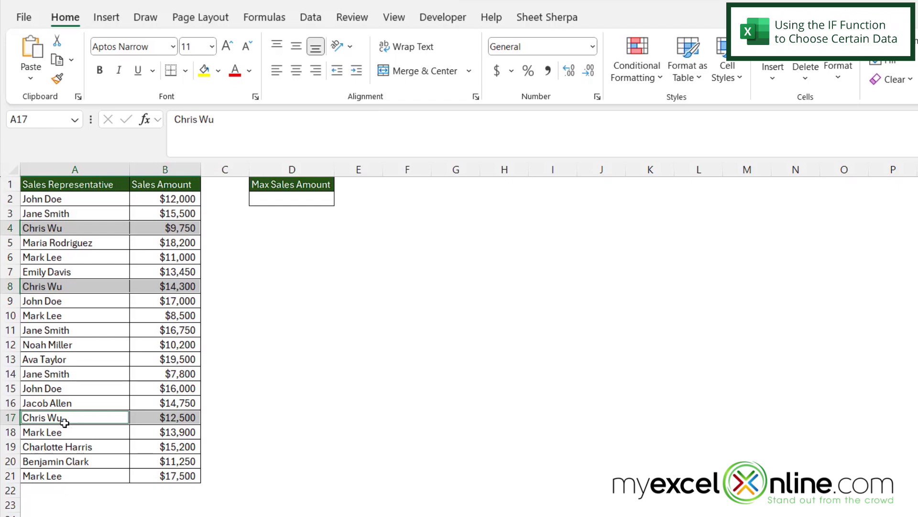
{"action": "left_click", "coordinate": [266, 198]}
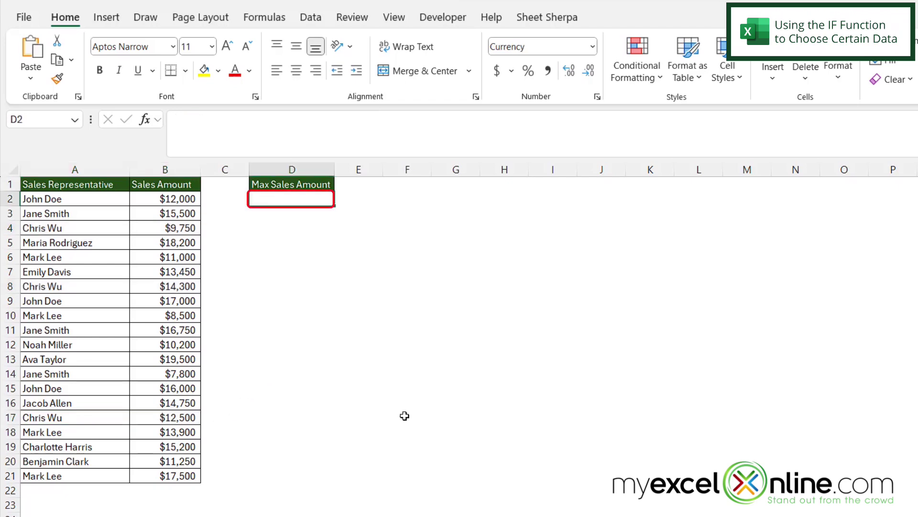
{"action": "type", "text": "=if"}
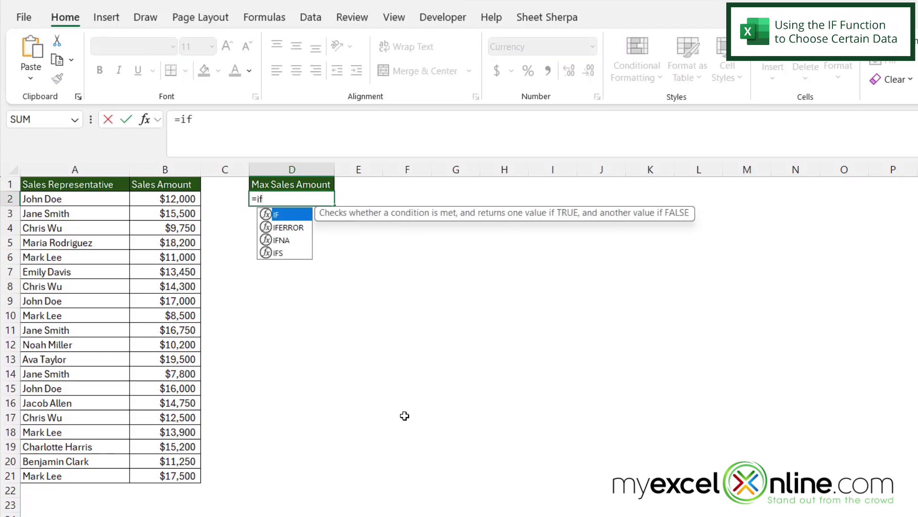
{"action": "type", "text": "("}
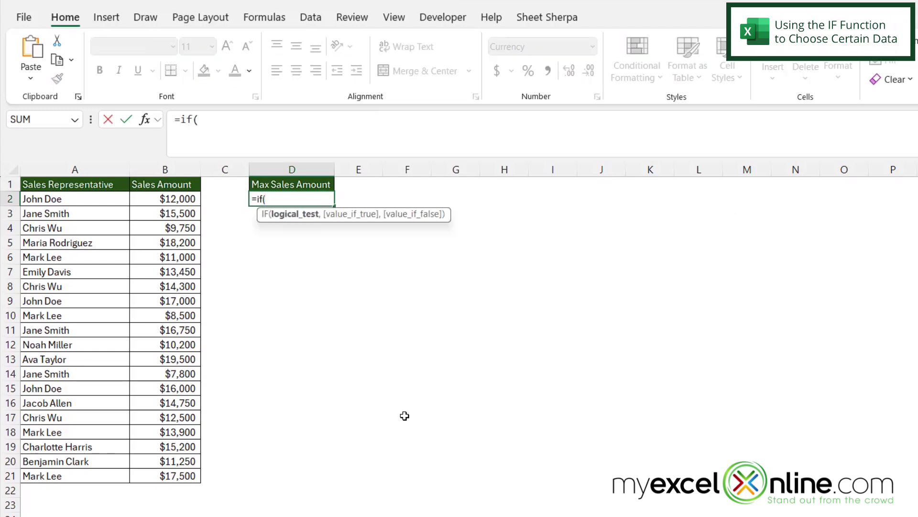
{"action": "left_click", "coordinate": [77, 171]}
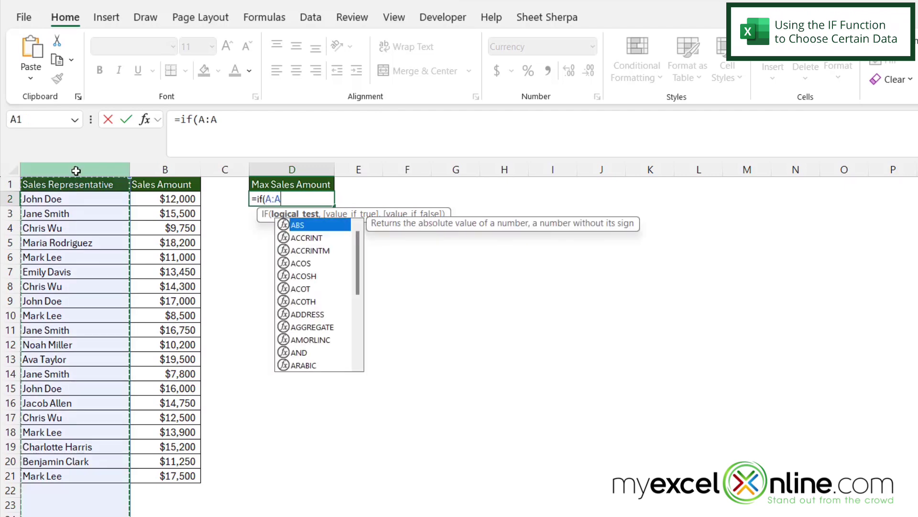
{"action": "type", "text": "="}
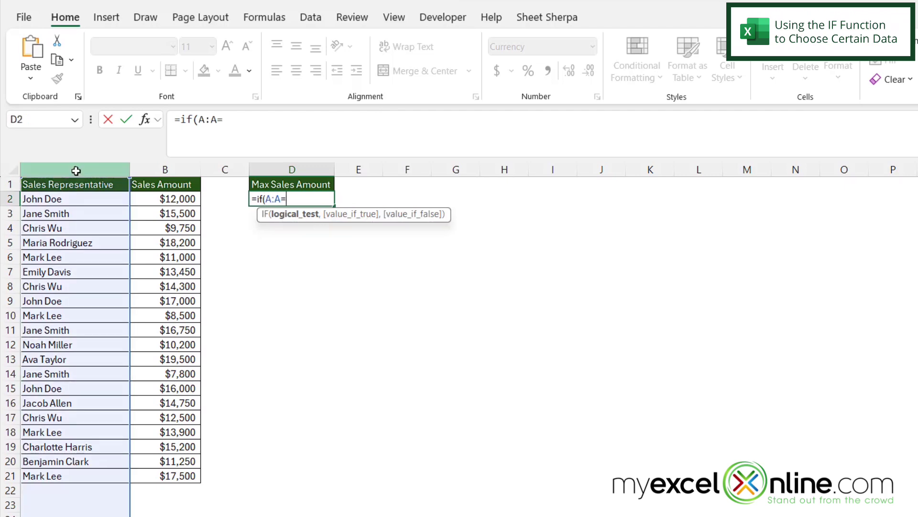
{"action": "type", "text": "\"Chris"}
{"action": "type", "text": " Wu"}
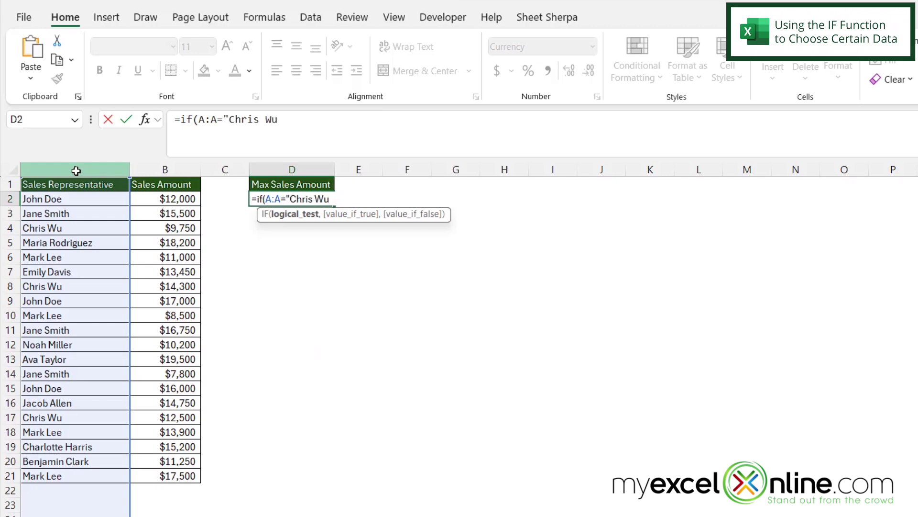
{"action": "type", "text": "\","}
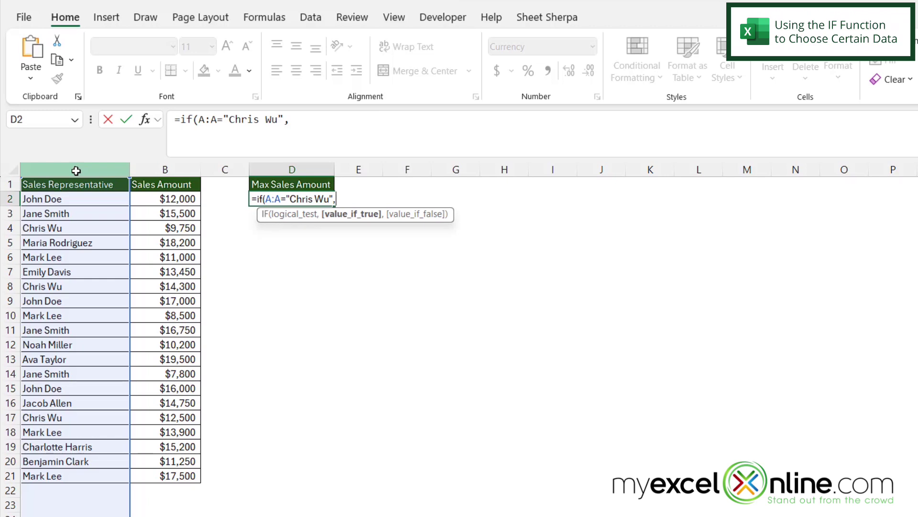
{"action": "left_click", "coordinate": [167, 169]}
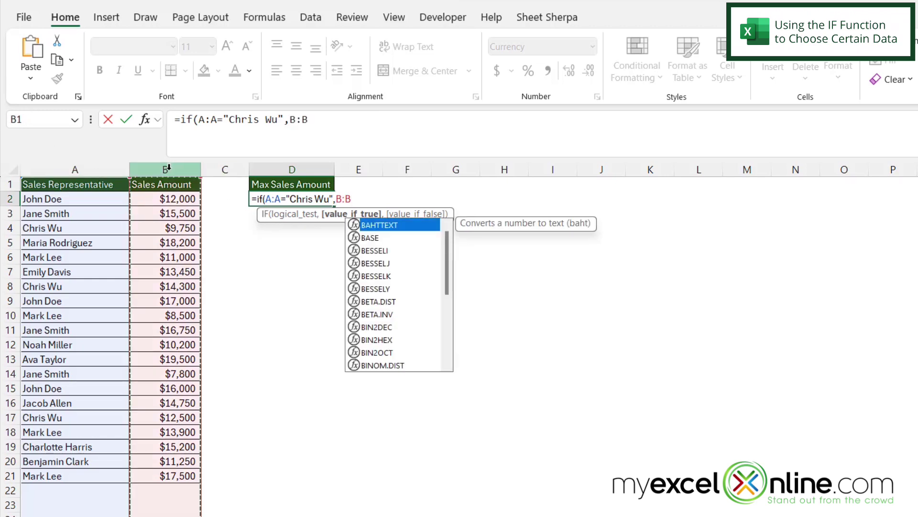
{"action": "type", "text": ","}
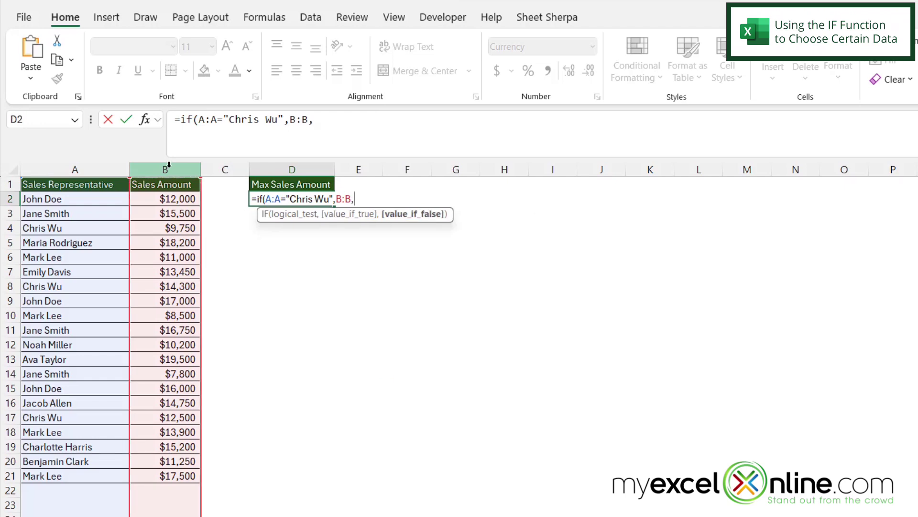
{"action": "type", "text": "0"}
{"action": "type", "text": ")"}
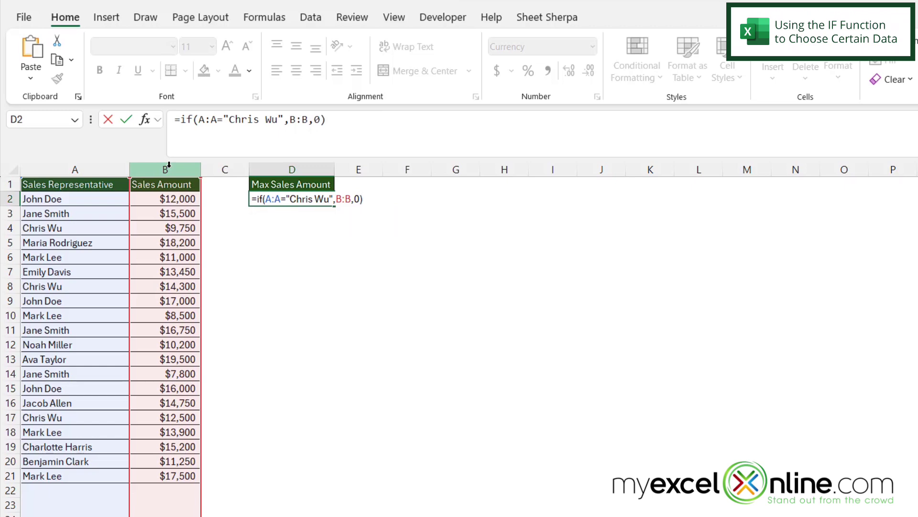
{"action": "key", "text": "Return"}
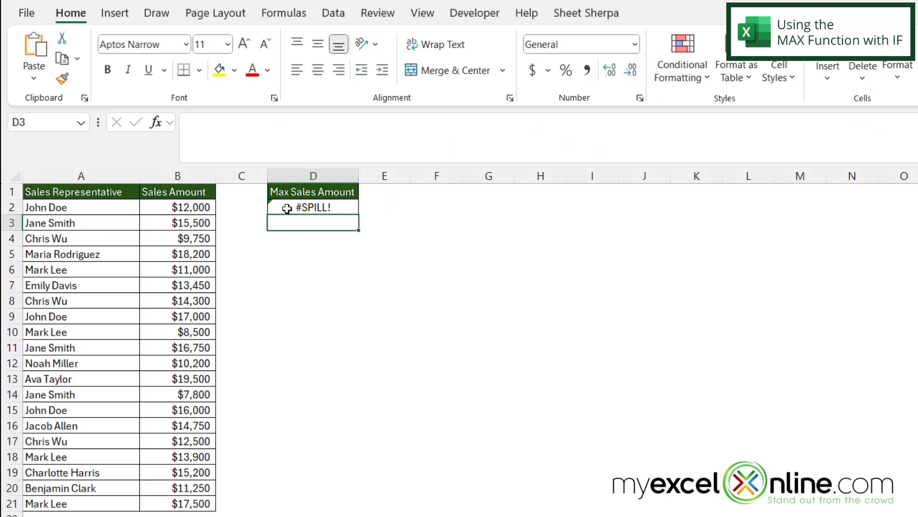
{"action": "left_click", "coordinate": [287, 207]}
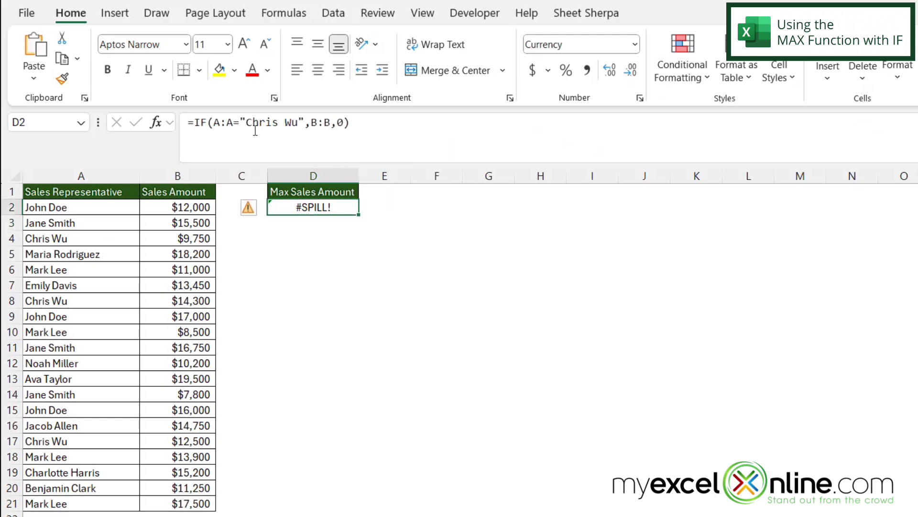
{"action": "left_click", "coordinate": [194, 123]}
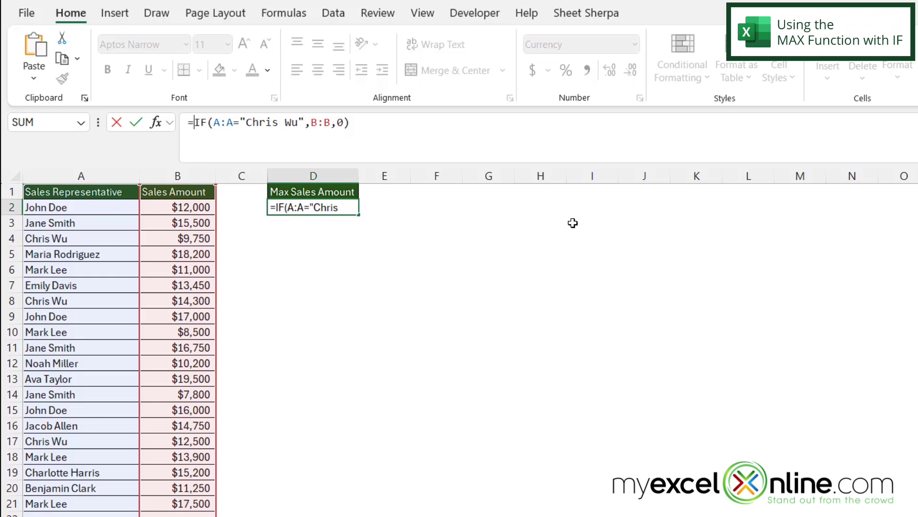
{"action": "type", "text": "max("}
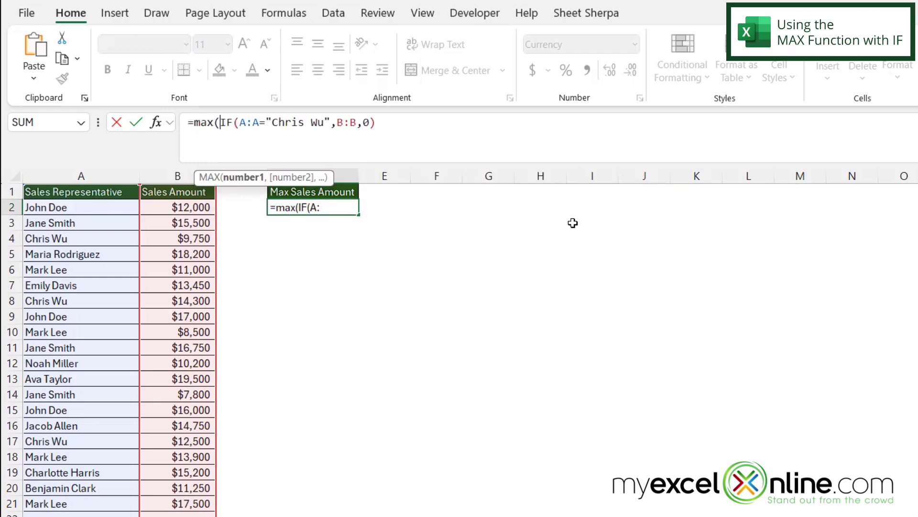
{"action": "left_click", "coordinate": [424, 120]}
{"action": "type", "text": ")"}
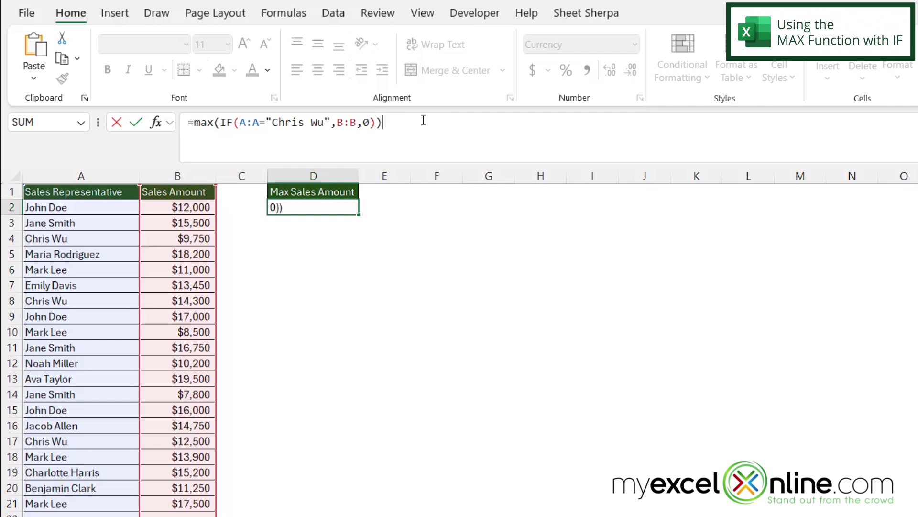
{"action": "key", "text": "Return"}
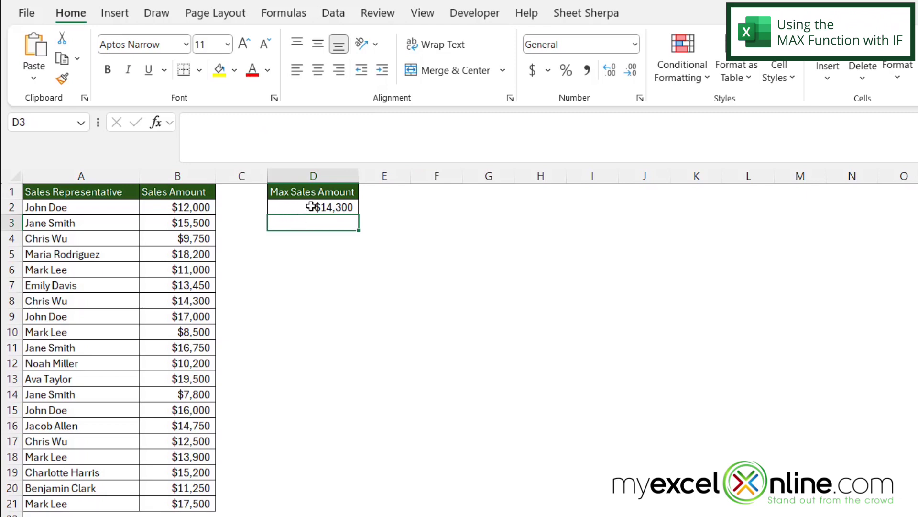
{"action": "left_click_drag", "start_coordinate": [78, 238], "coordinate": [159, 238]}
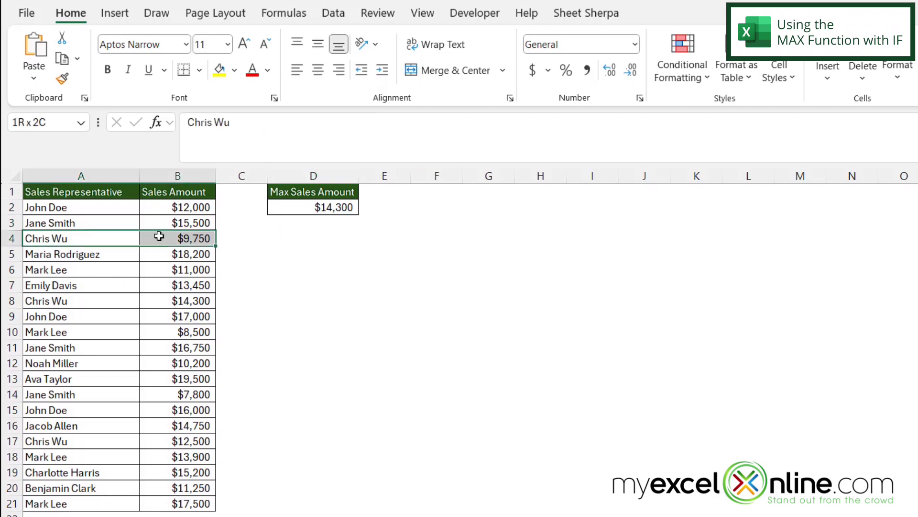
{"action": "left_click_drag", "start_coordinate": [131, 301], "coordinate": [179, 300]}
{"action": "left_click_drag", "start_coordinate": [72, 442], "coordinate": [179, 442]}
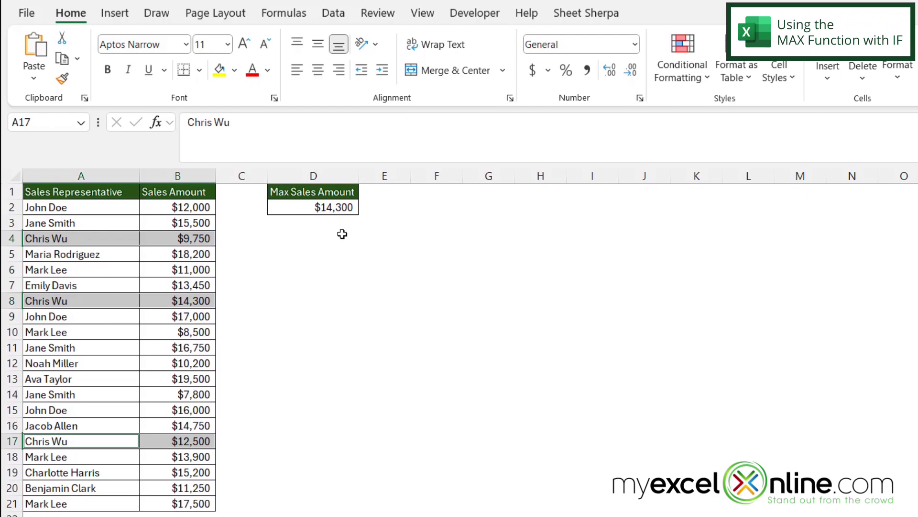